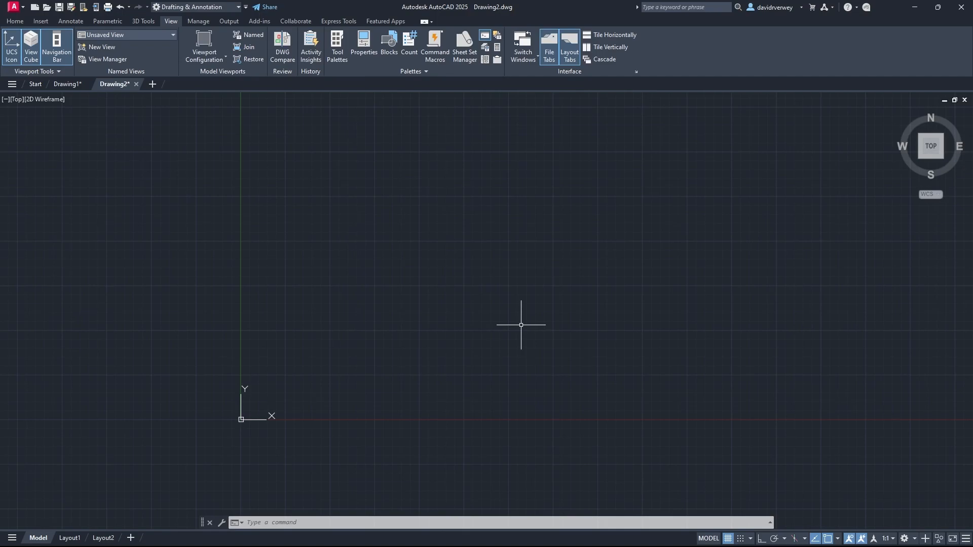
Step: Open the Autodesk Assistant, ask "what are smart blocks" and read through the answer
type("ASSISTANTOPEN")
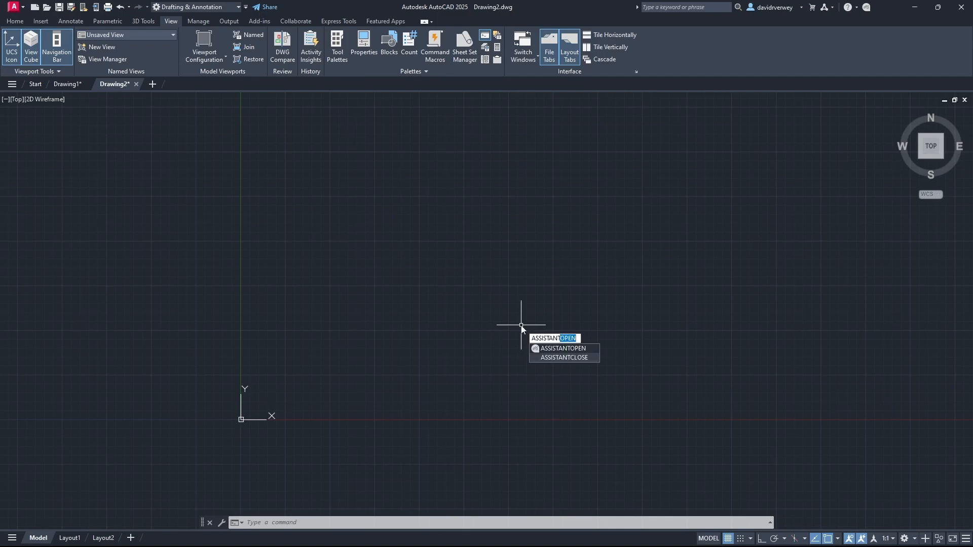
key("Return")
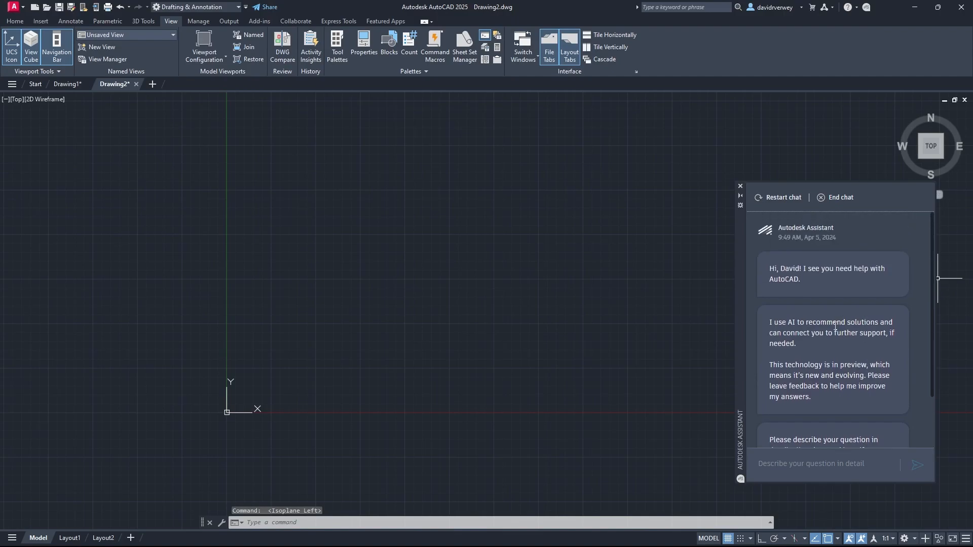
left_click(837, 464)
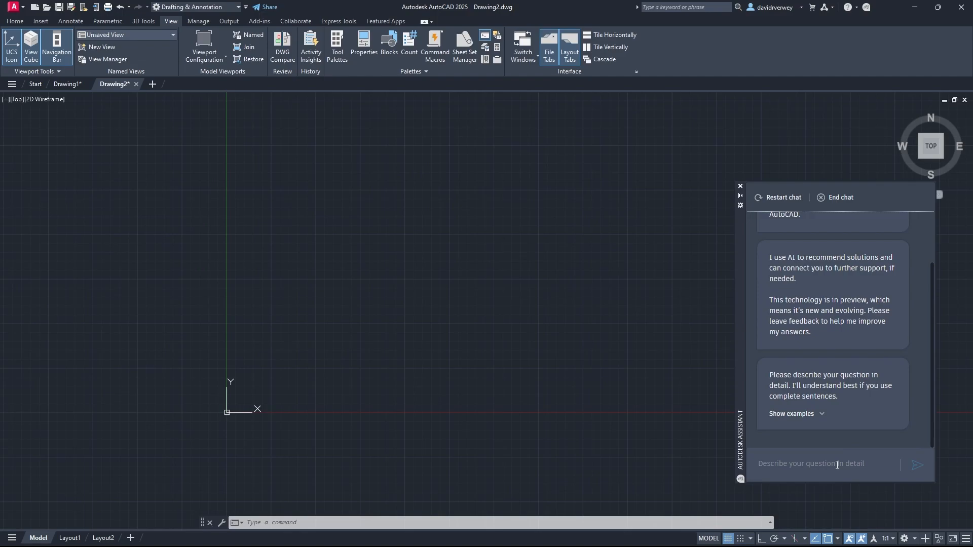
type("what are smart blocks")
key("Return")
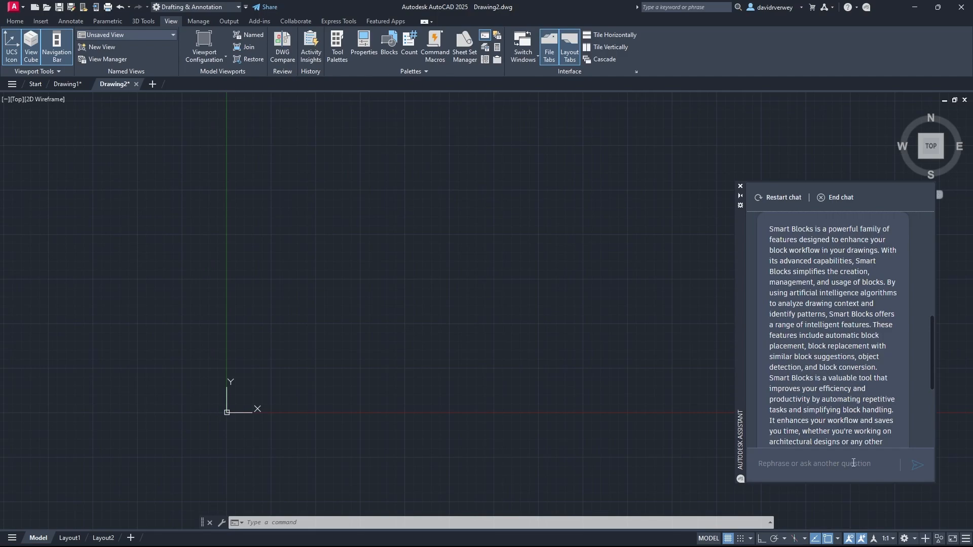
scroll(825, 265, "down", 3)
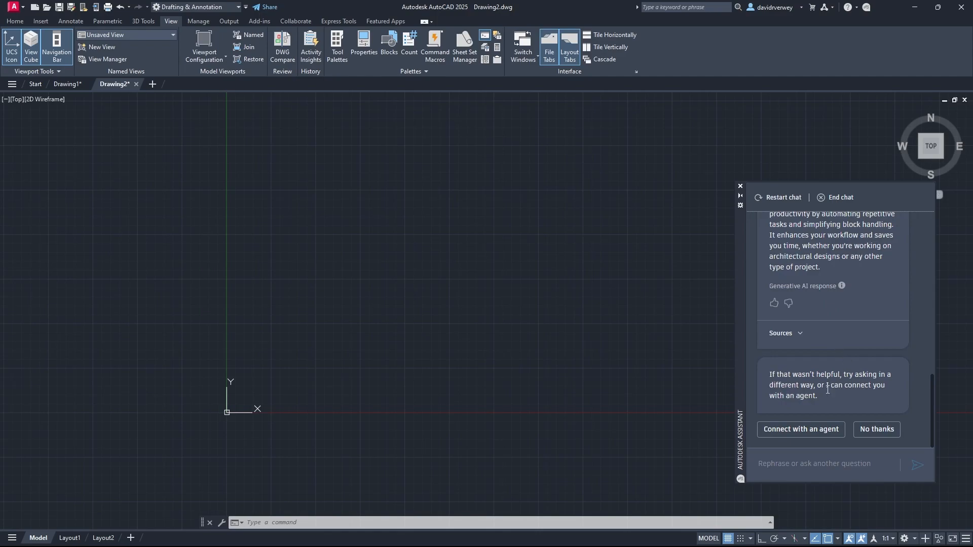
Step: Ask the assistant to connect with an agent and end the chat
left_click(805, 429)
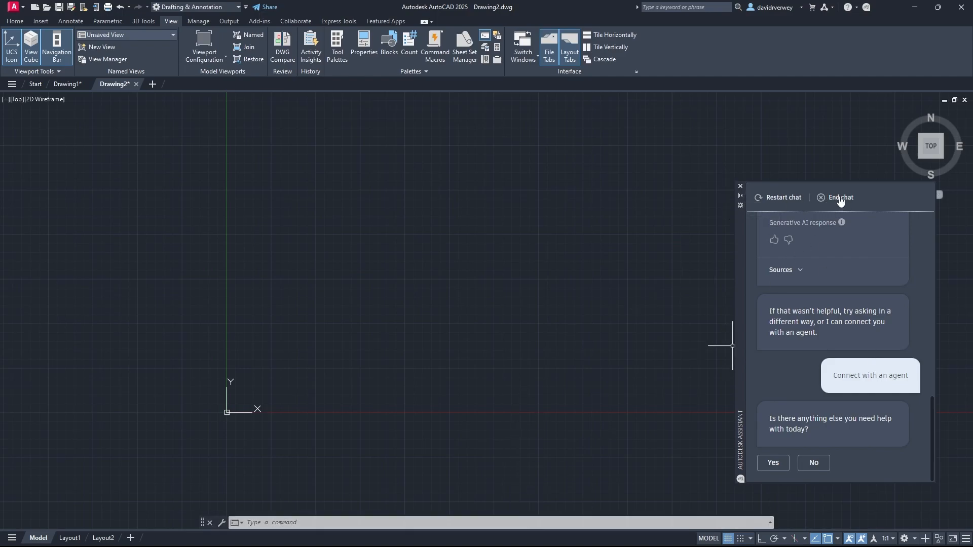
left_click(839, 199)
left_click(891, 376)
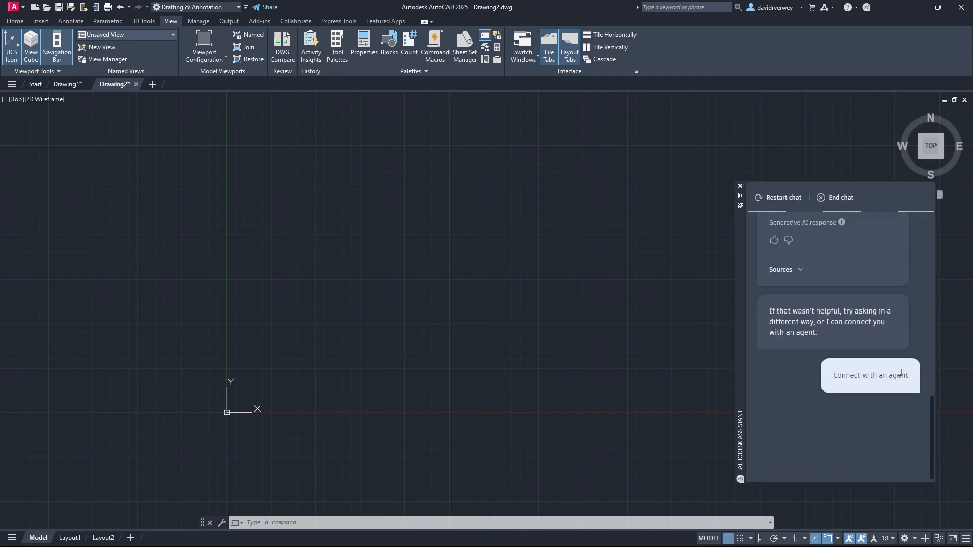
left_click(796, 450)
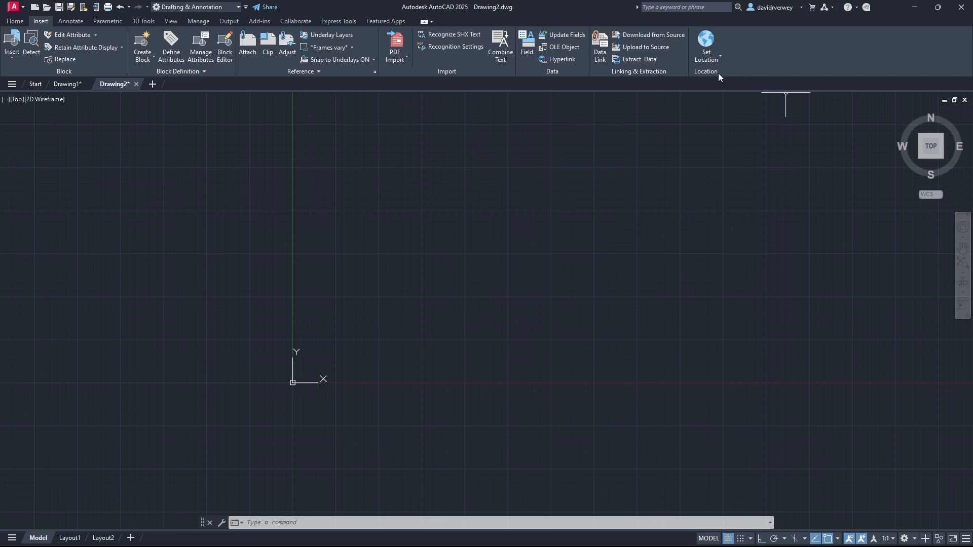
Step: Begin setting the drawing's geographic location from Esri Maps and search for Toronto
left_click(714, 56)
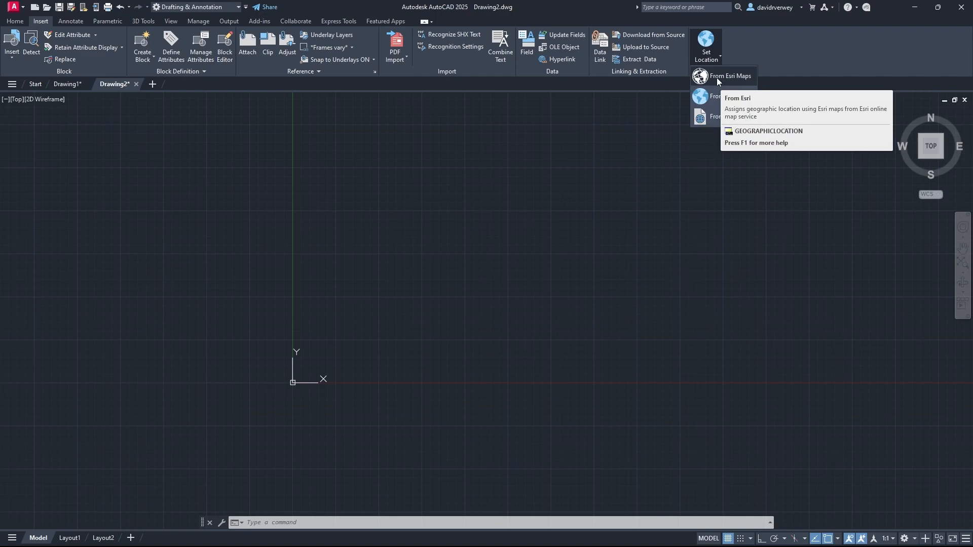
left_click(718, 77)
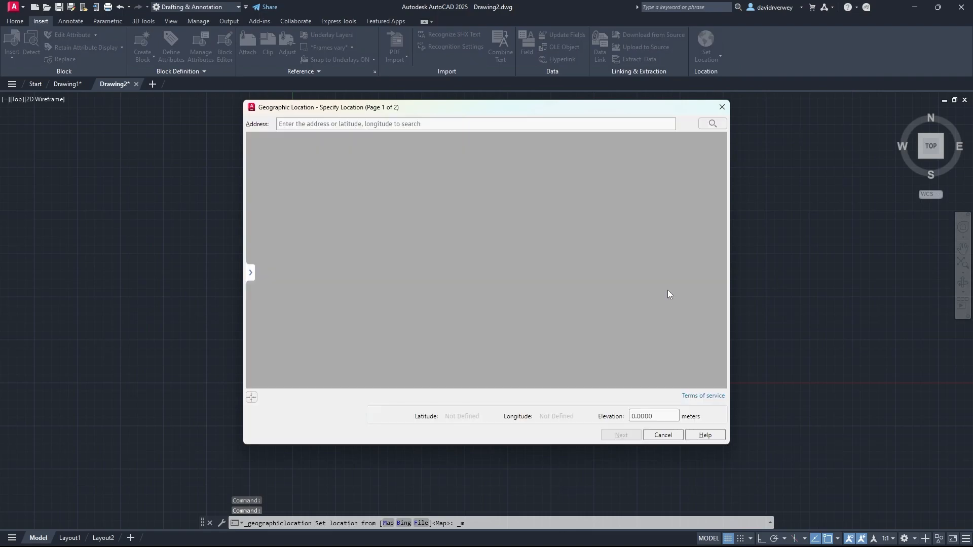
left_click(483, 127)
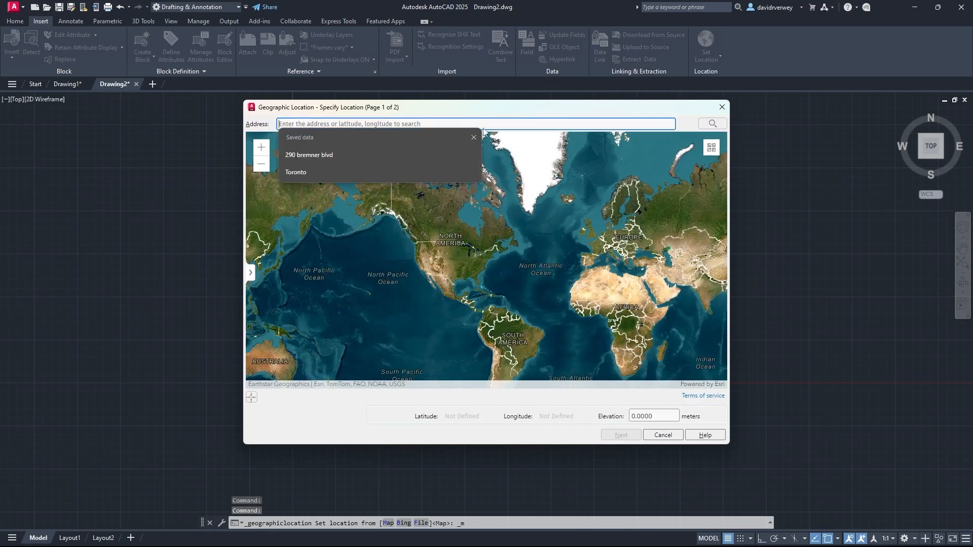
left_click(356, 172)
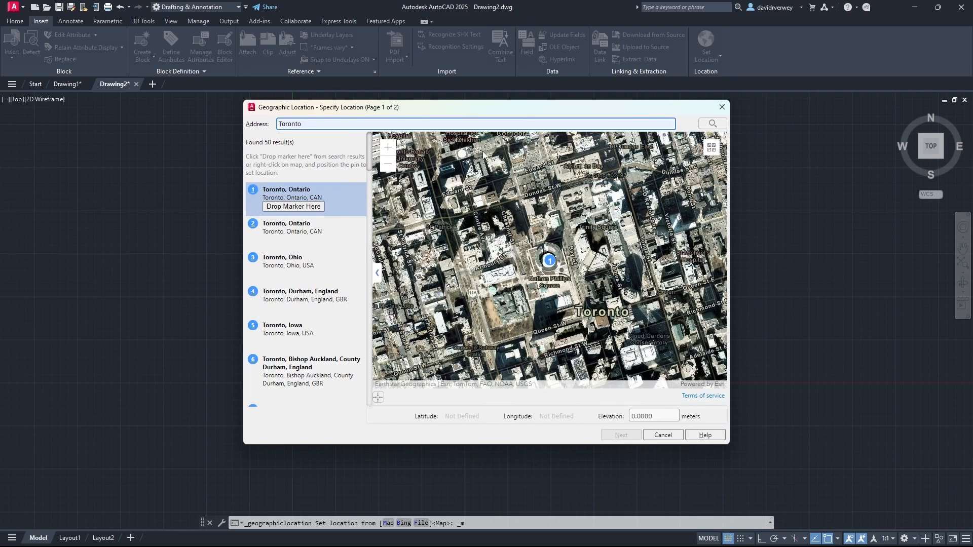
Step: Browse the available basemaps for the location preview and switch it to Esri Dark Gray
left_click(710, 148)
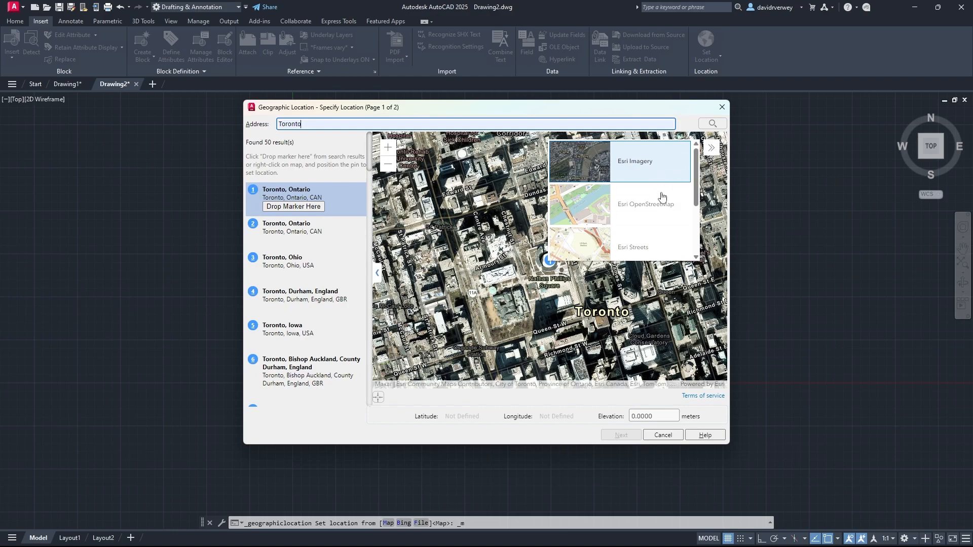
scroll(662, 202, "down", 1)
scroll(662, 201, "down", 2)
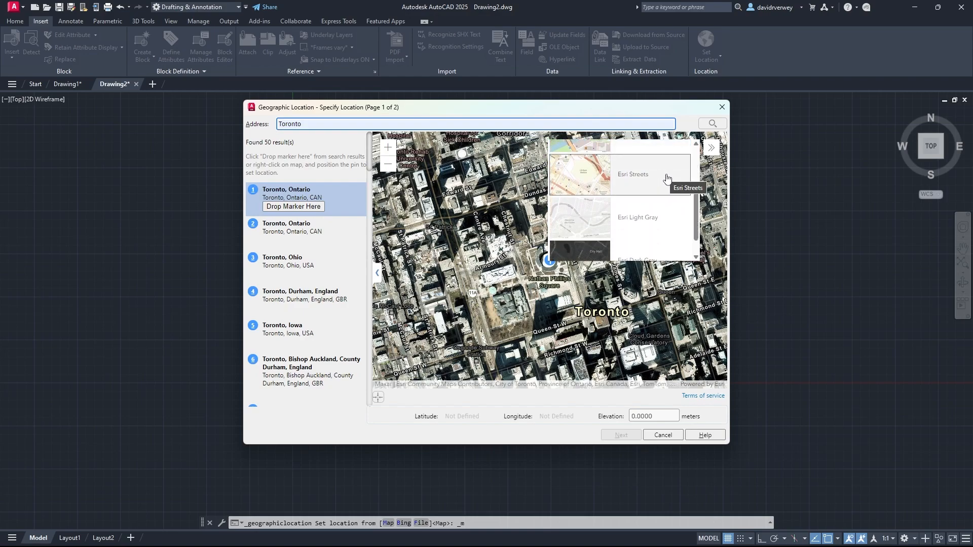
scroll(665, 226, "up", 2)
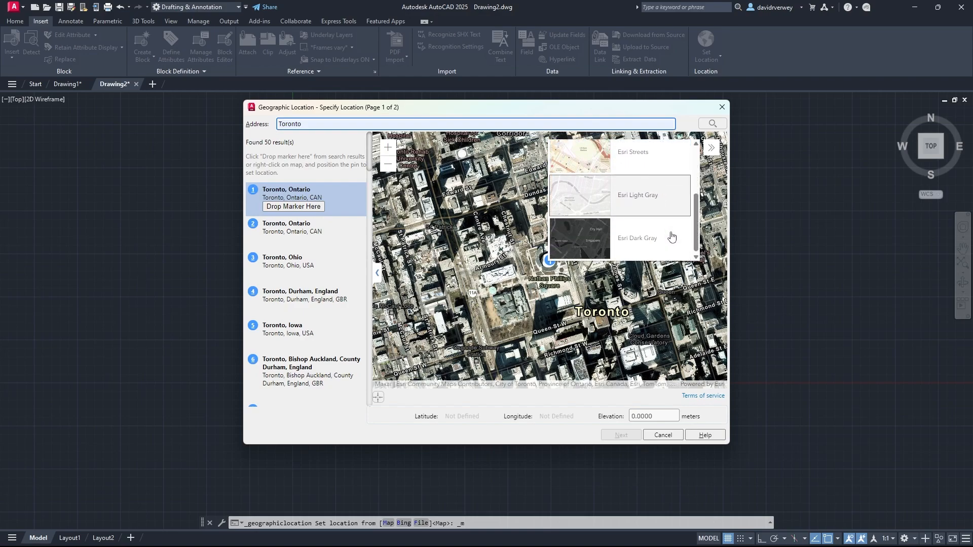
scroll(664, 235, "down", 2)
left_click(661, 245)
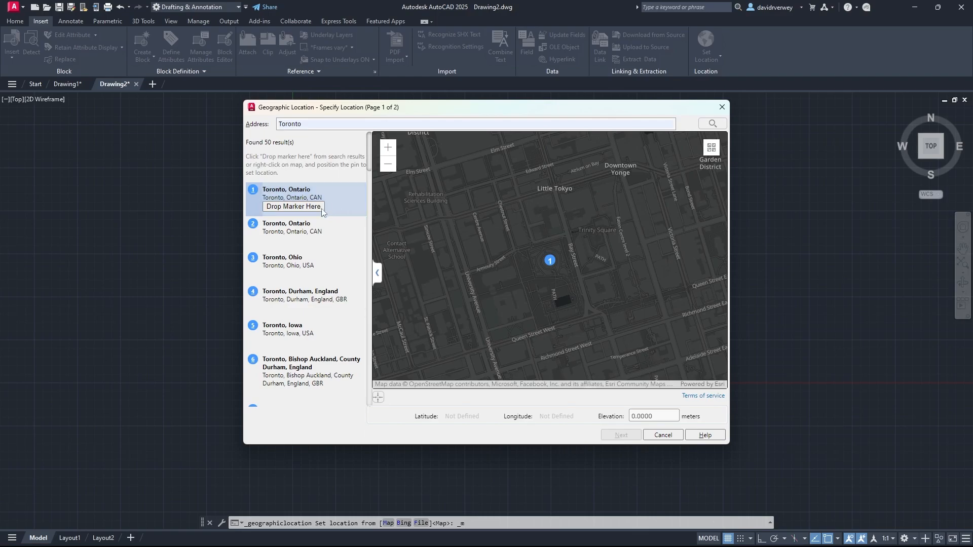
Step: Place the location marker on the first Toronto, Ontario result and assign the NY83-WF coordinate system
left_click(298, 206)
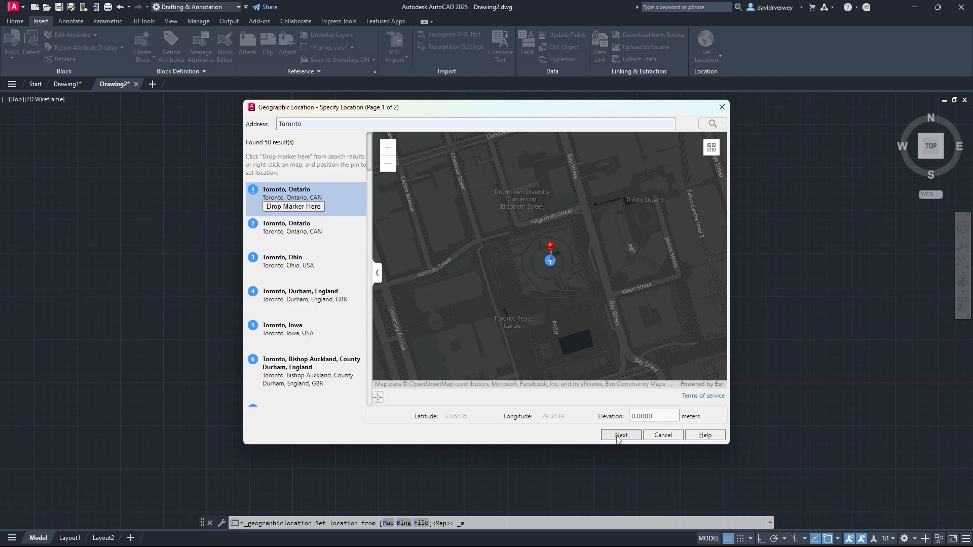
left_click(617, 437)
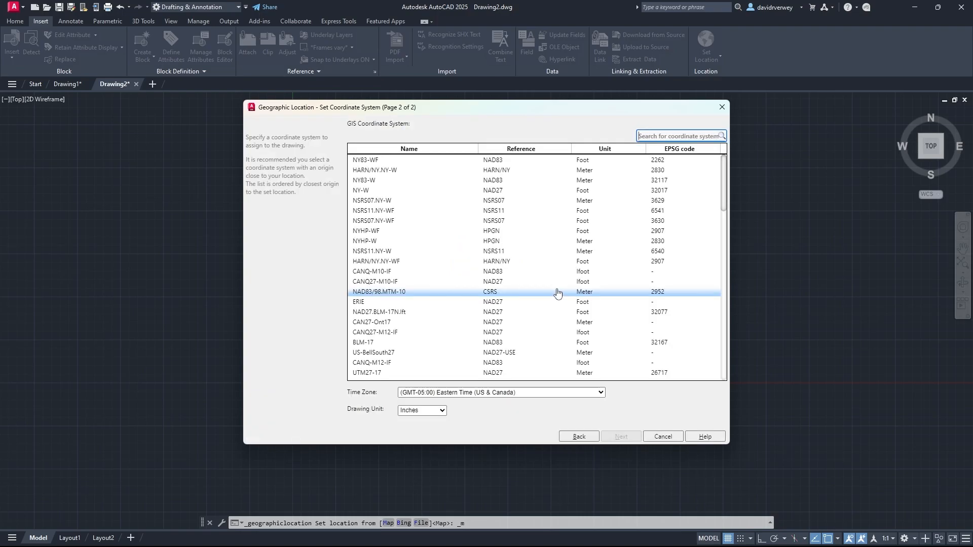
left_click(454, 161)
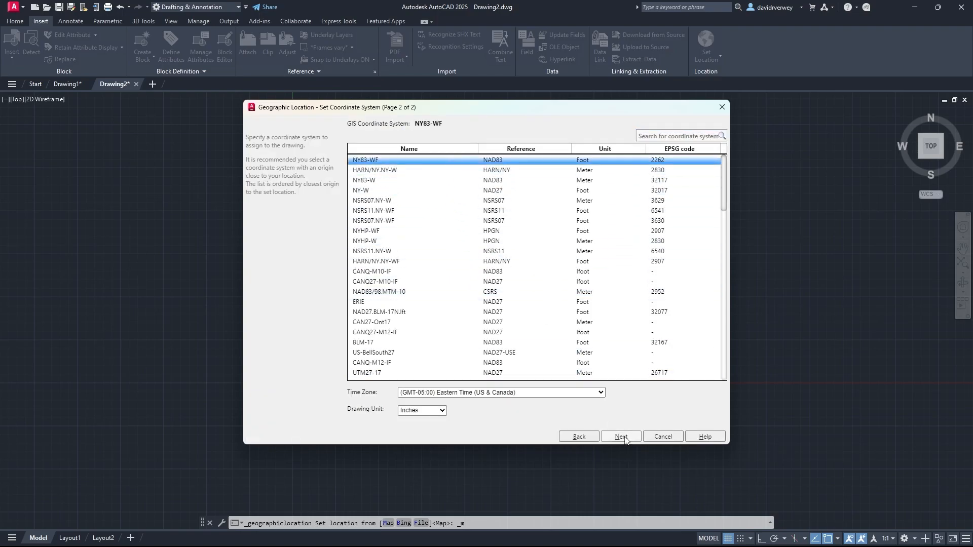
left_click(622, 437)
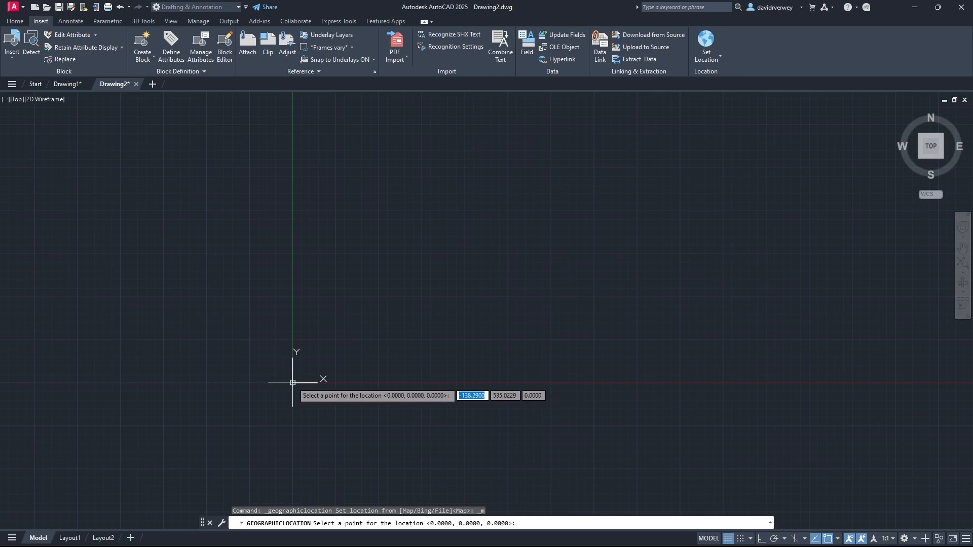
Step: Place the geographic location at the drawing's origin with a north direction angle of 90
left_click(293, 383)
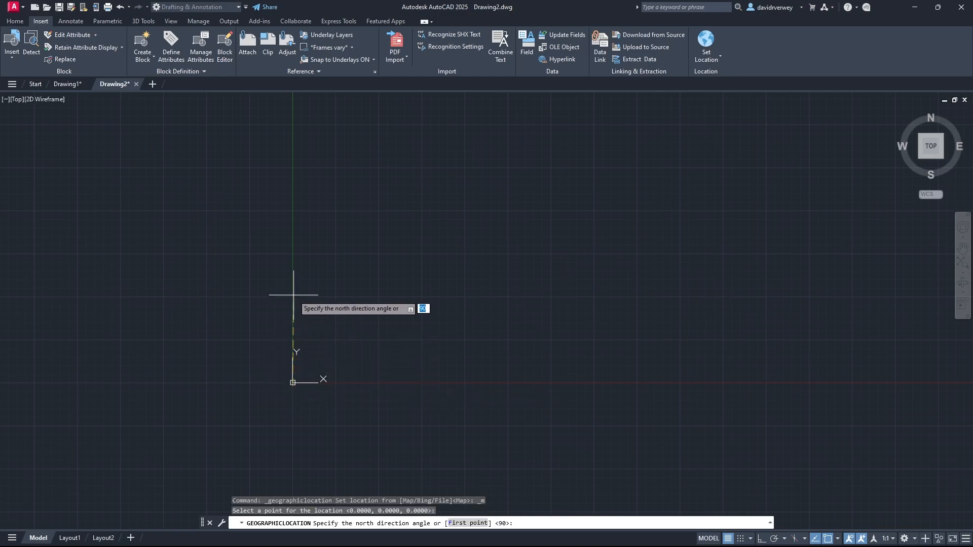
key("Down")
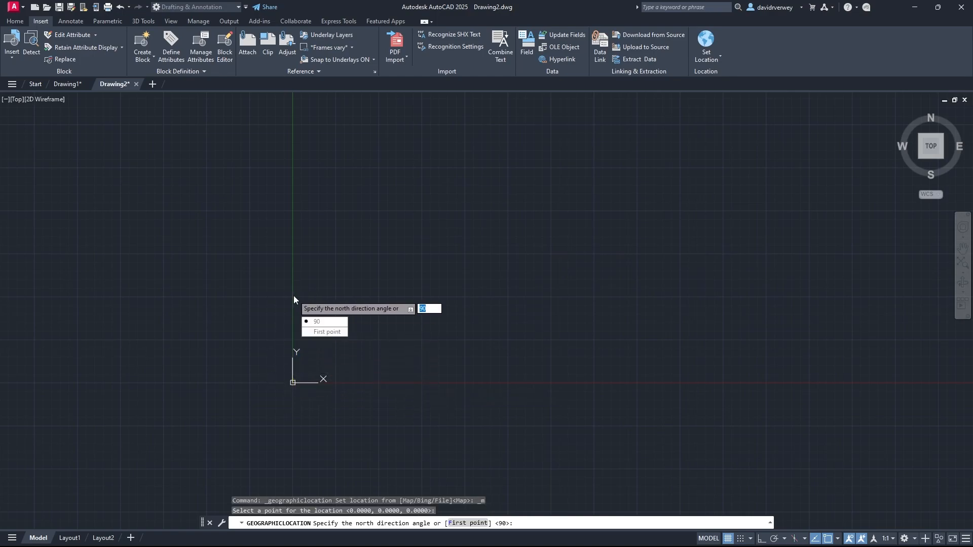
key("Return")
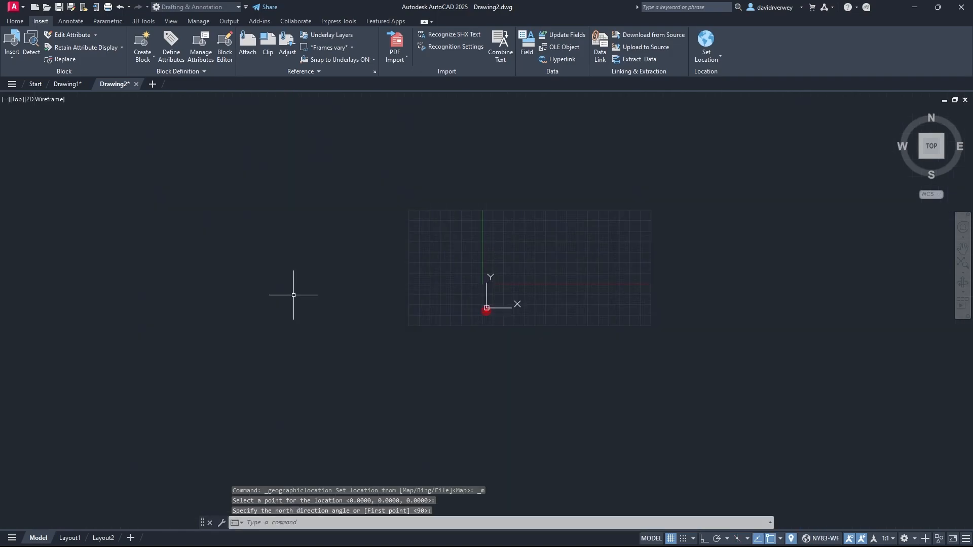
Step: Change the online map around the Toronto marker to Esri Streets and on to Esri Light Gray
scroll(532, 264, "down", 10)
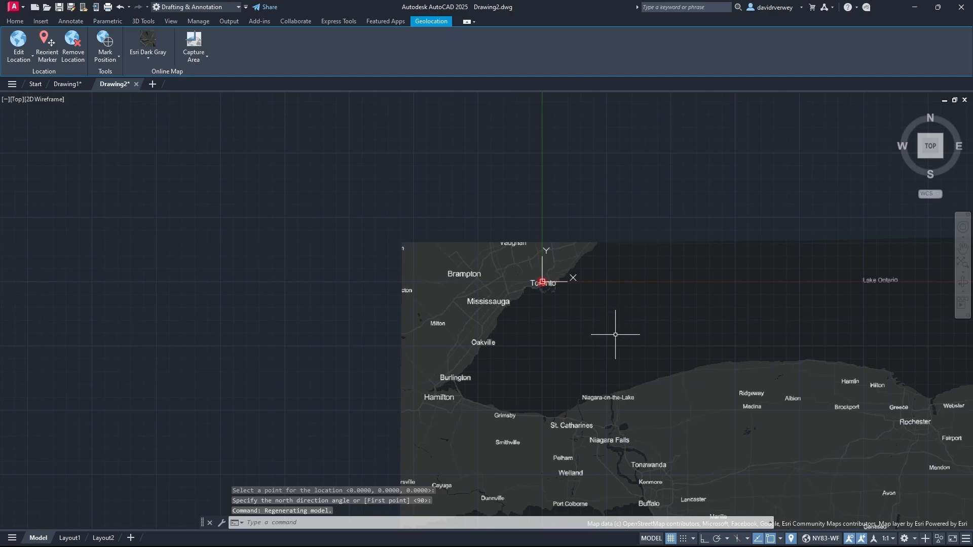
scroll(542, 272, "up", 8)
scroll(541, 272, "up", 8)
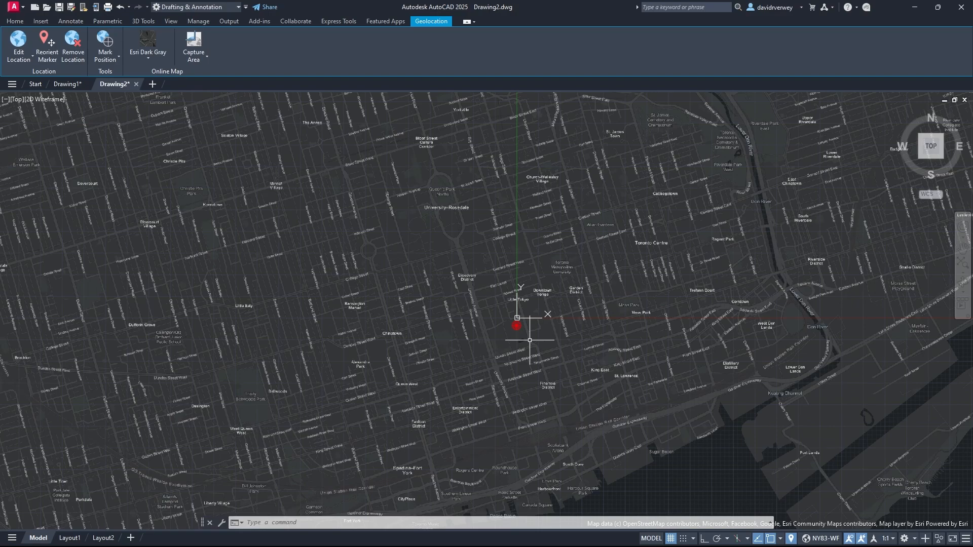
middle_click_drag(530, 330, 512, 347)
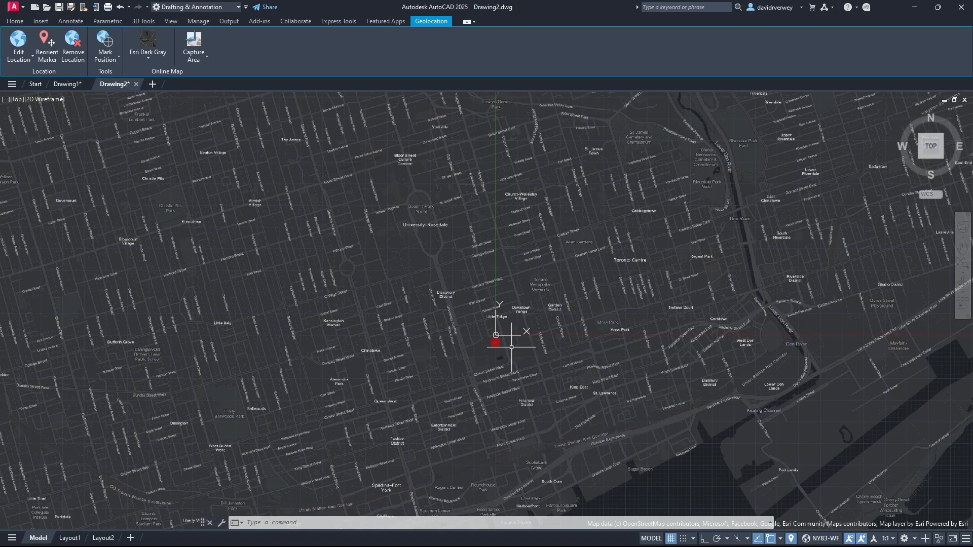
left_click(149, 57)
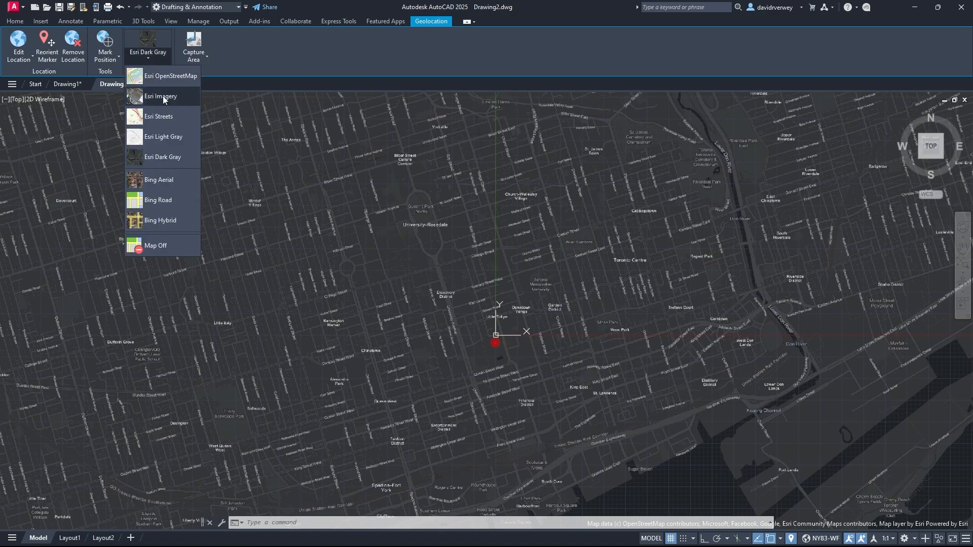
left_click(163, 116)
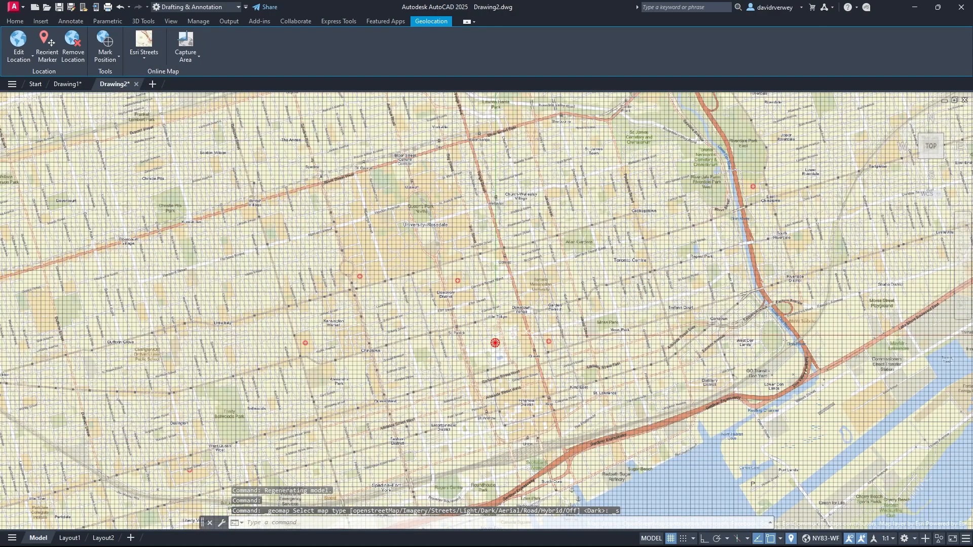
left_click(157, 56)
left_click(177, 136)
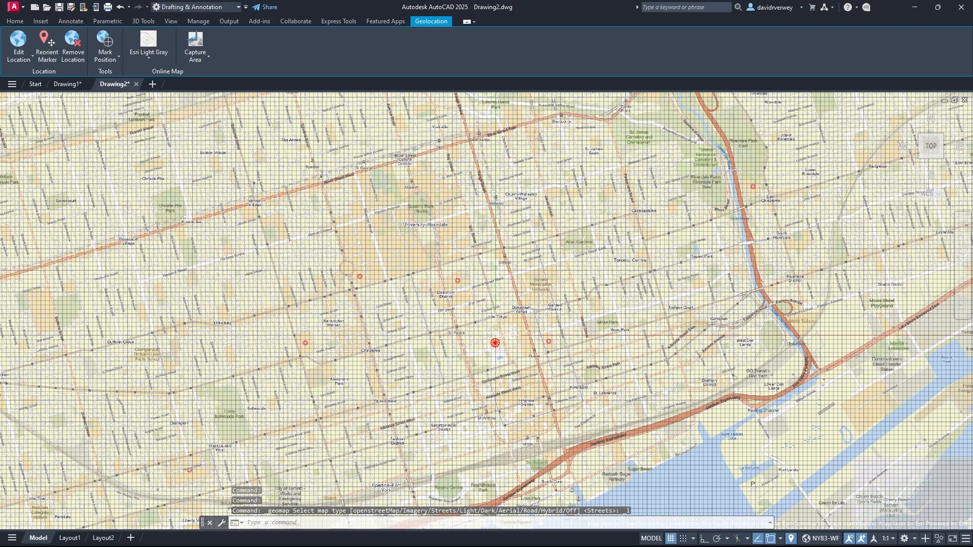
Step: Change the online map to Esri Imagery and on to Esri OpenStreetMap
left_click(160, 56)
left_click(178, 96)
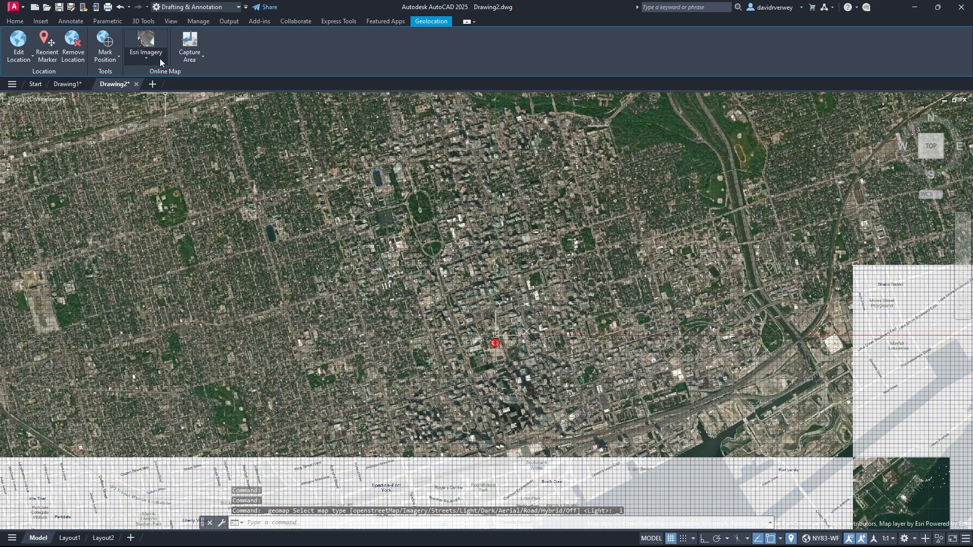
left_click(160, 58)
left_click(171, 78)
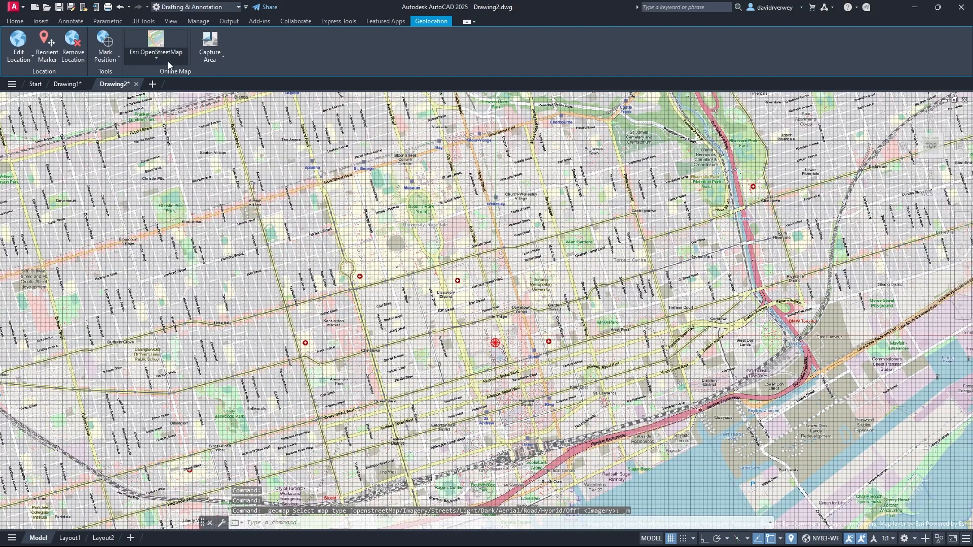
Step: Set the online map to Esri Imagery and examine the satellite view of Toronto around the location marker
left_click(168, 61)
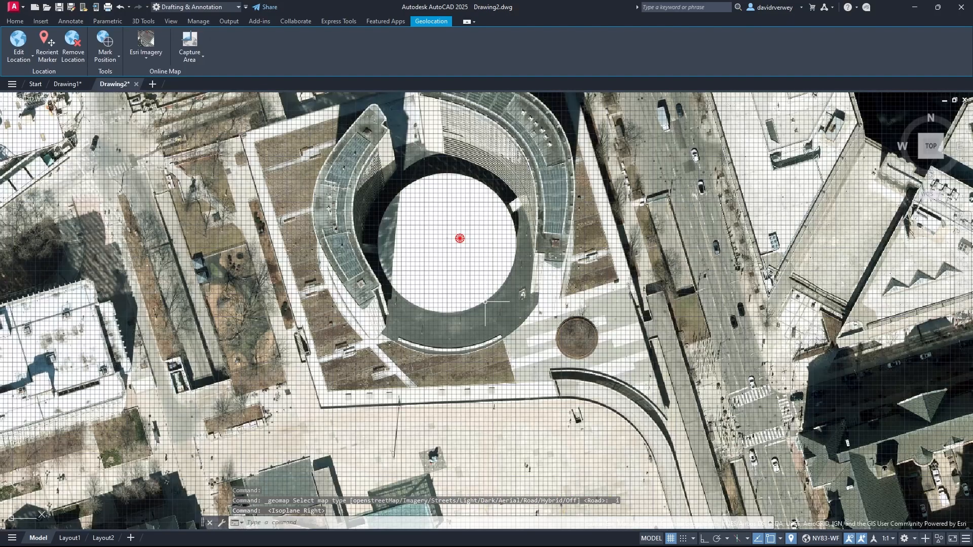
scroll(486, 301, "up", 2)
scroll(509, 305, "down", 6)
scroll(512, 307, "down", 8)
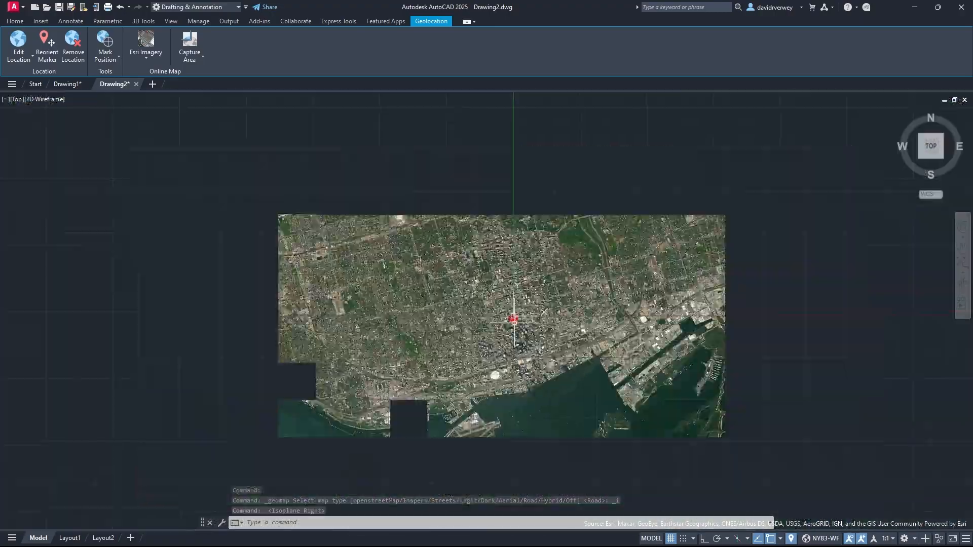
scroll(515, 323, "down", 2)
middle_click_drag(360, 353, 643, 196)
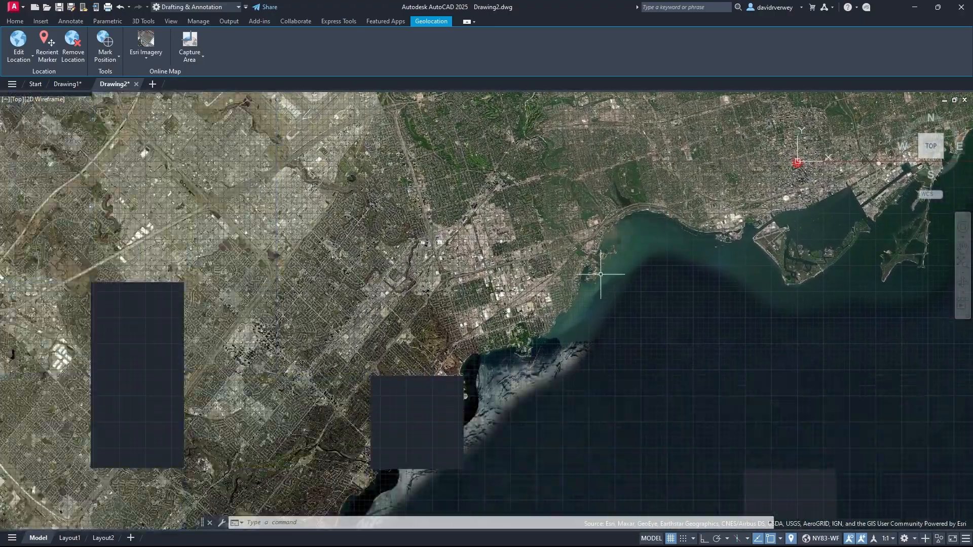
middle_click_drag(602, 275, 302, 391)
middle_click_drag(520, 288, 489, 332)
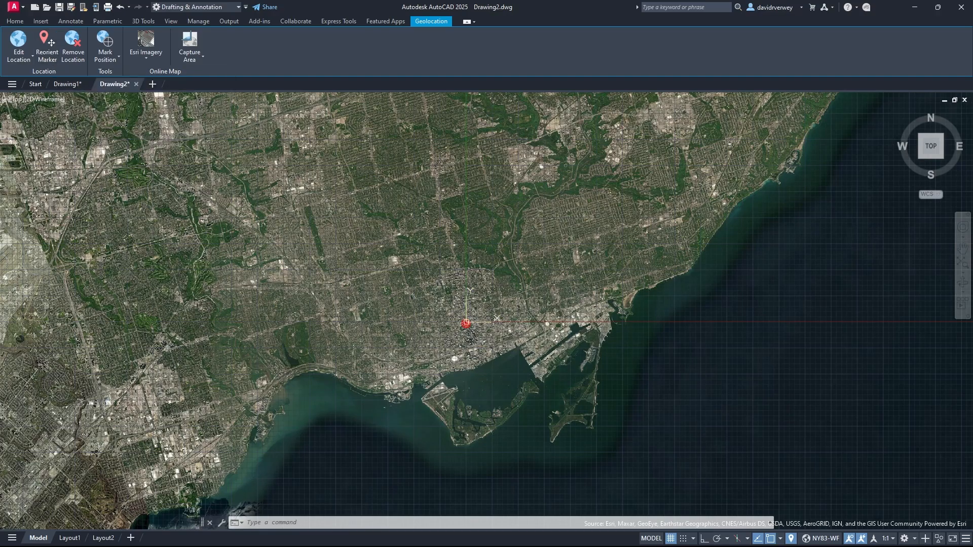
scroll(469, 321, "up", 7)
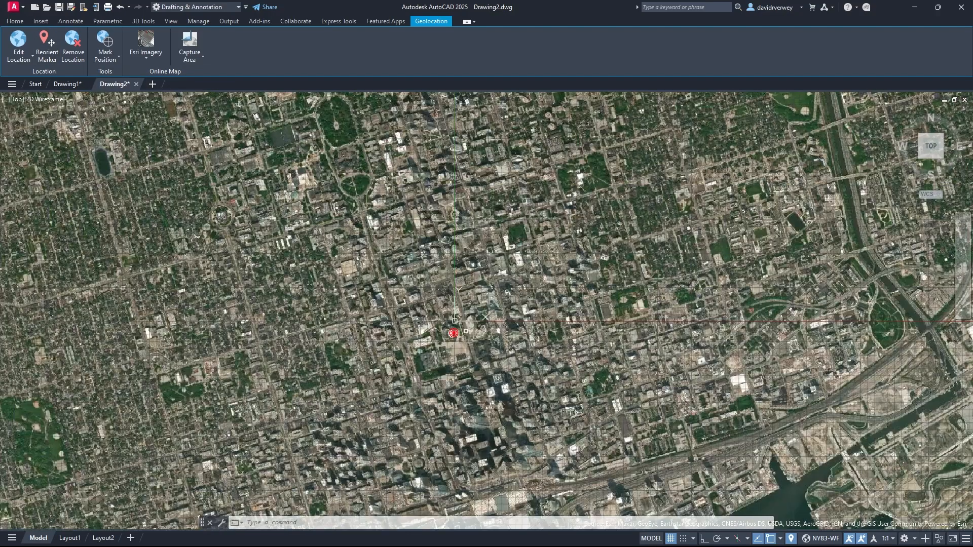
left_click(21, 61)
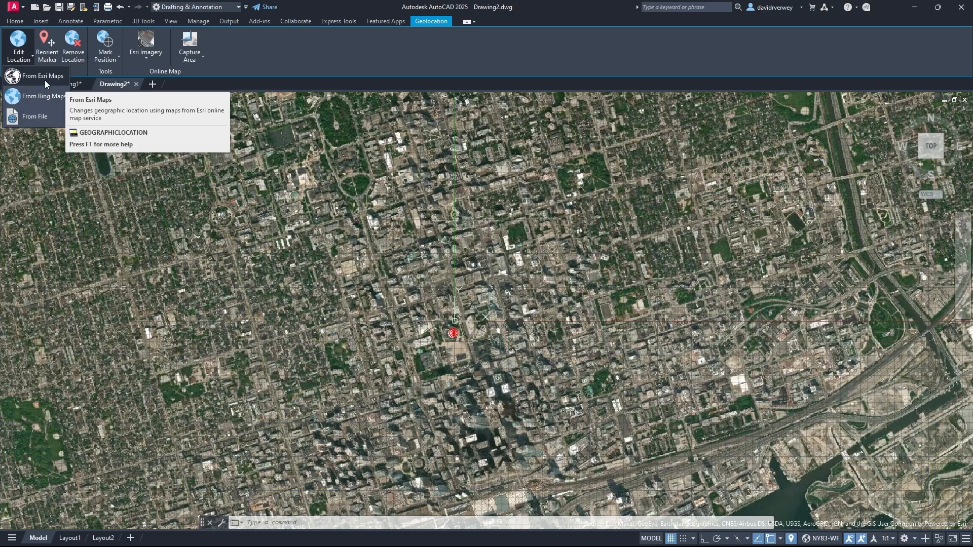
left_click(117, 58)
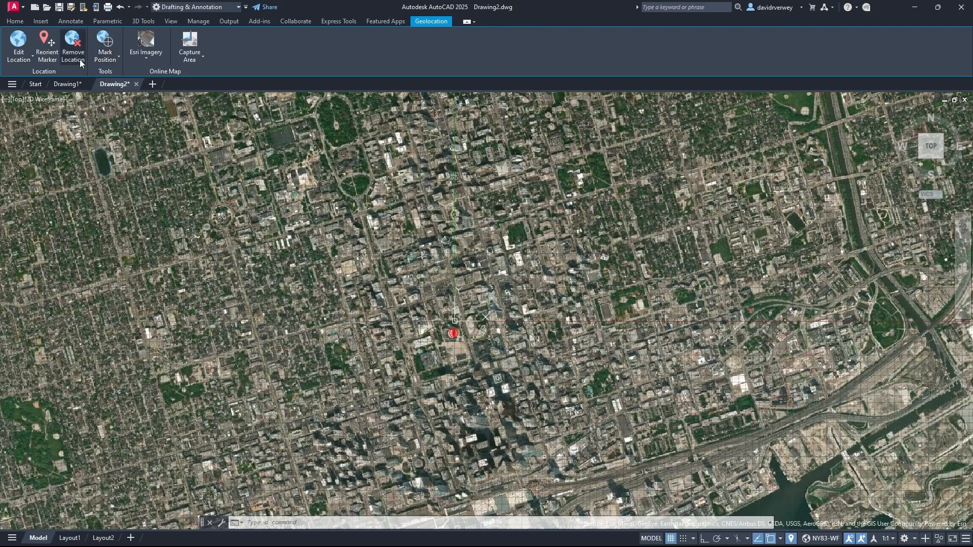
left_click(189, 59)
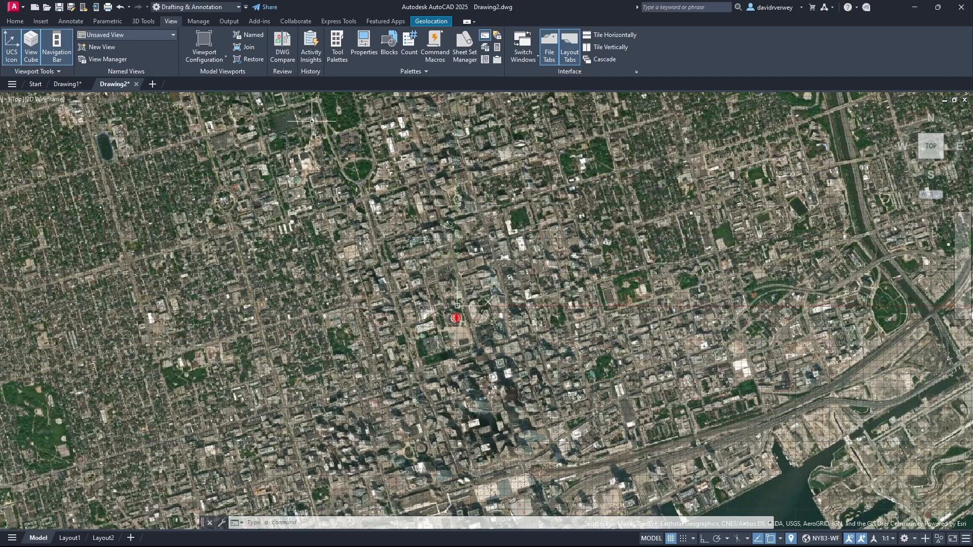
Step: Open the Activity Insights palette for the drawing
left_click(311, 48)
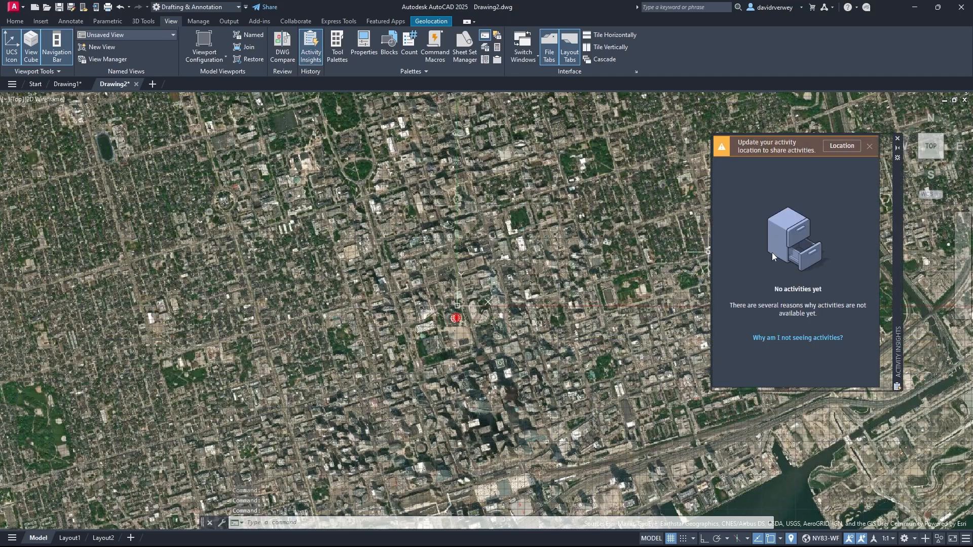